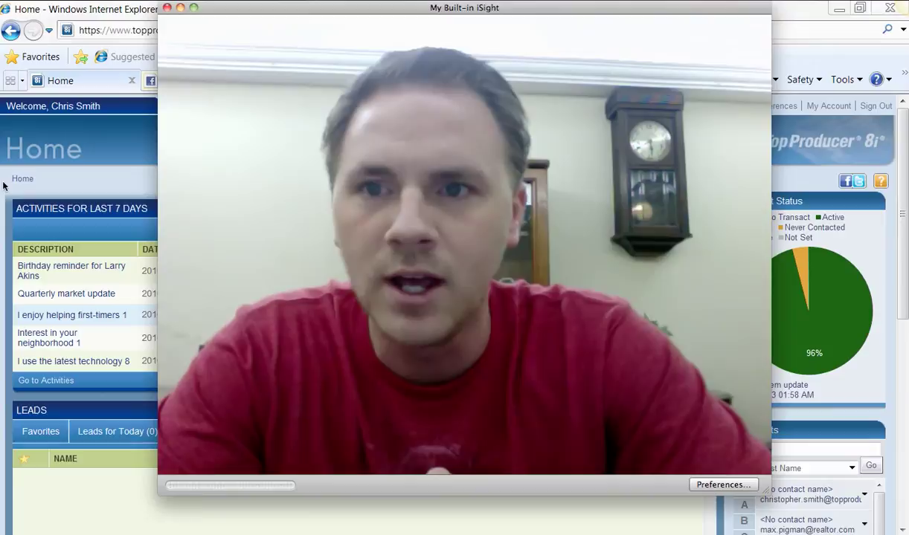
# Step: Minimize the webcam window, search Facebook for 'sele', and open the Selective Tweets application page
pyautogui.click(180, 9)
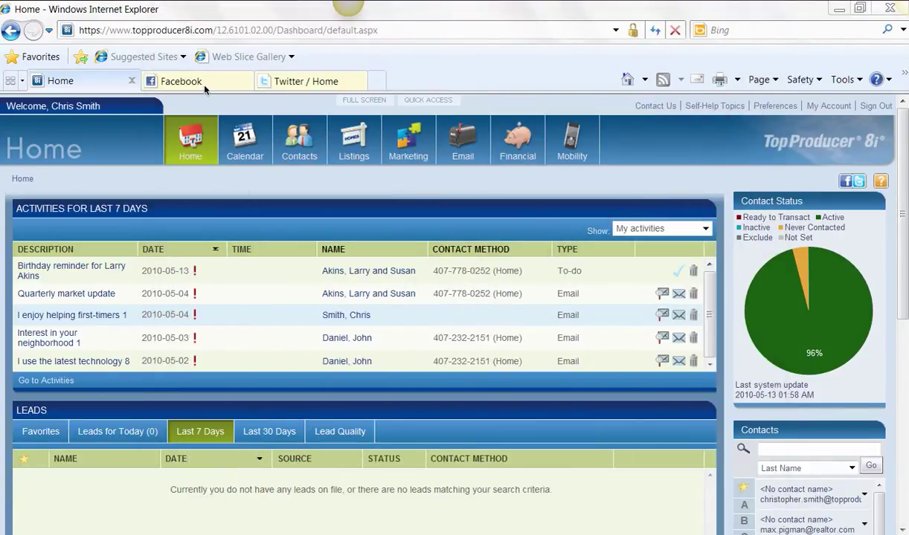
pyautogui.click(207, 87)
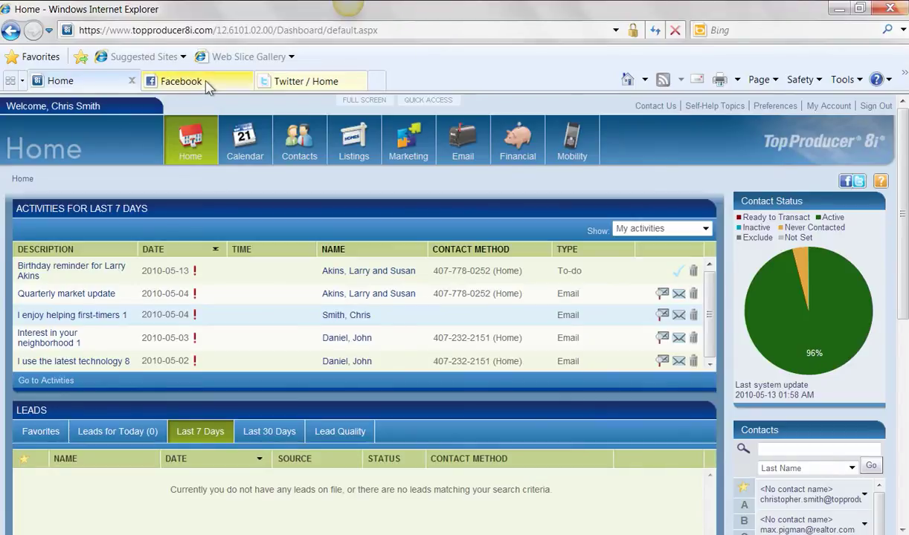
pyautogui.click(269, 113)
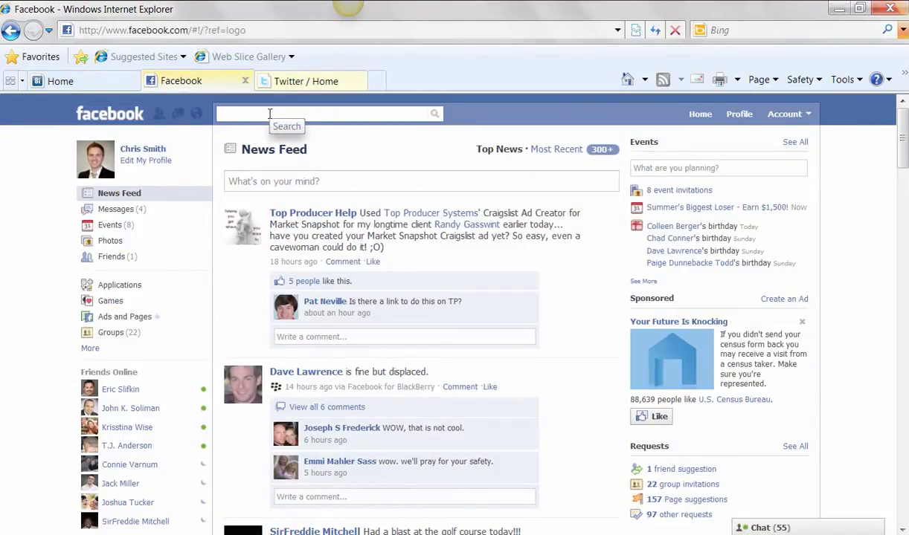
pyautogui.write('sele')
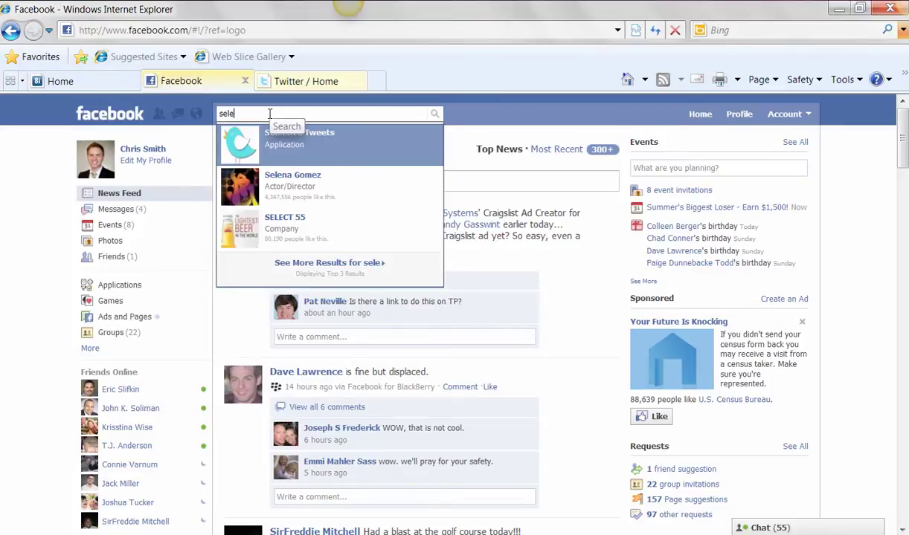
pyautogui.click(300, 146)
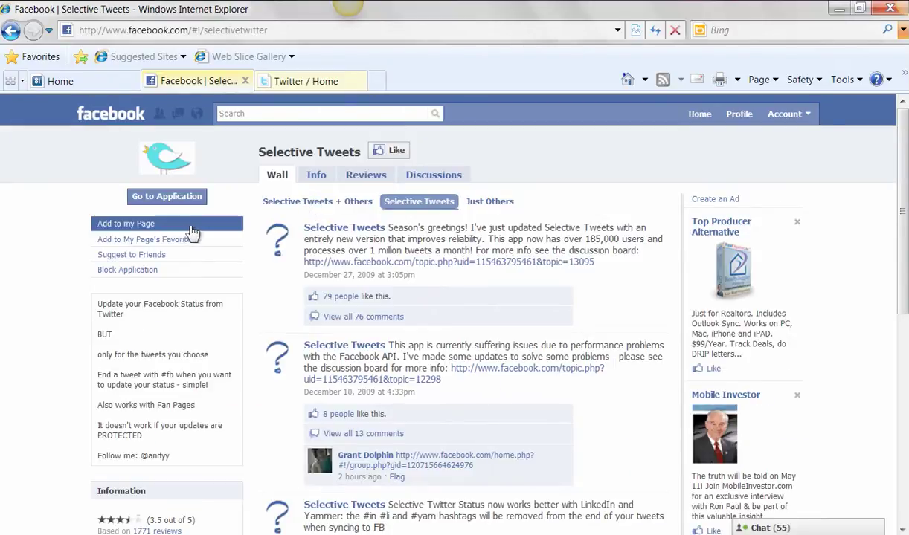
# Step: Add Selective Tweets to the "Your City" Homes For Sale page and close the pages list
pyautogui.click(141, 226)
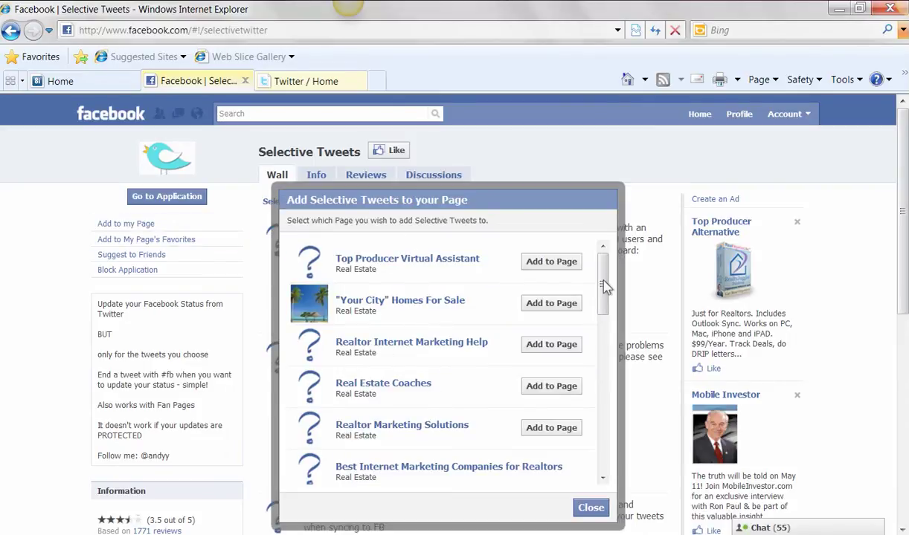
pyautogui.moveTo(604, 287); pyautogui.dragTo(593, 158)
pyautogui.click(547, 312)
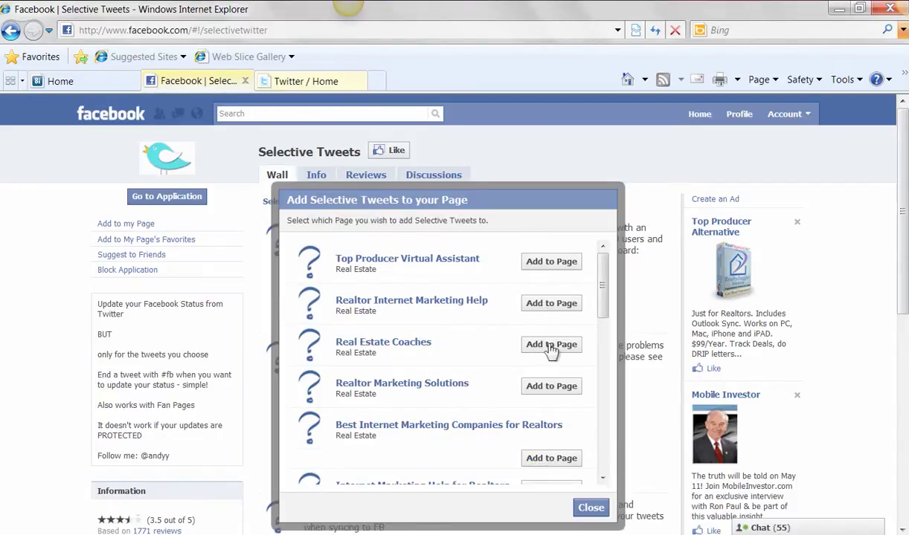
pyautogui.click(589, 509)
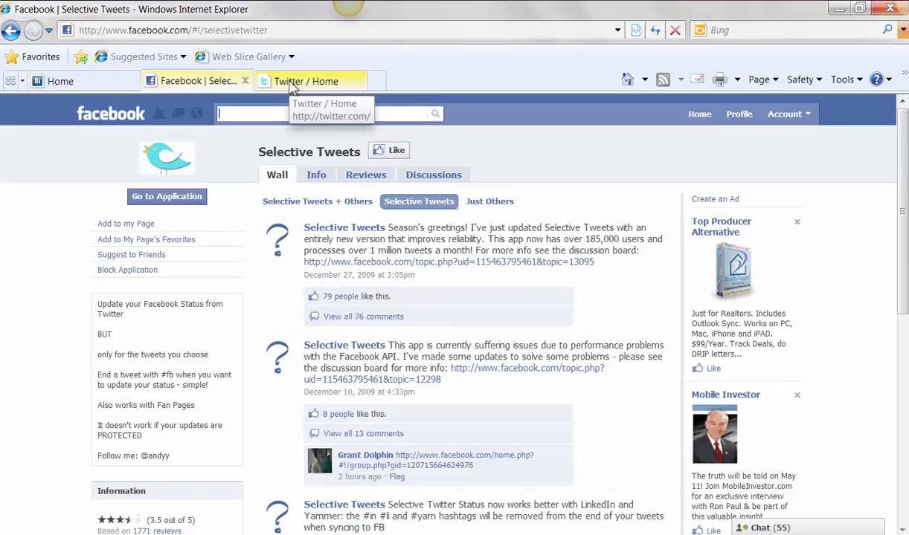
# Step: Sign in to Top Producer's Social Media Setup preferences, then view the #fb tweets on Twitter's home page
pyautogui.click(73, 82)
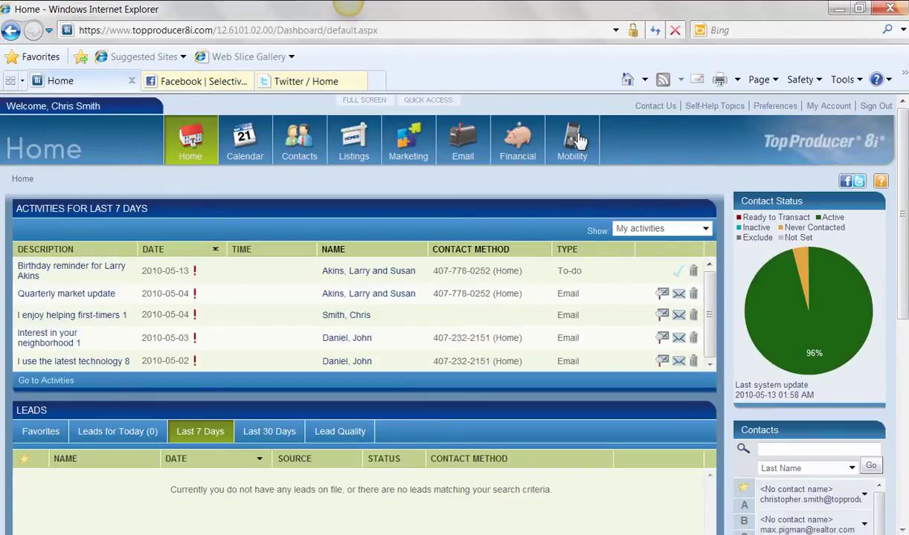
pyautogui.click(736, 106)
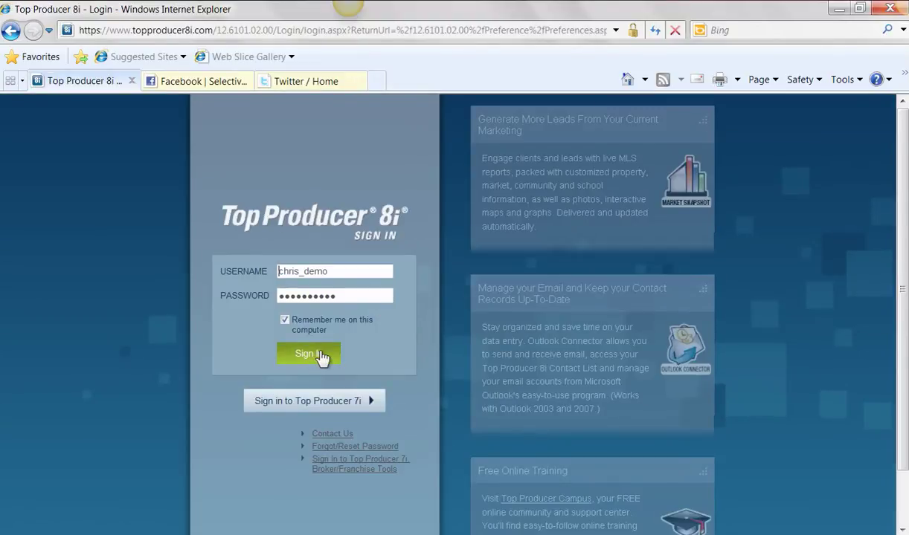
pyautogui.click(321, 356)
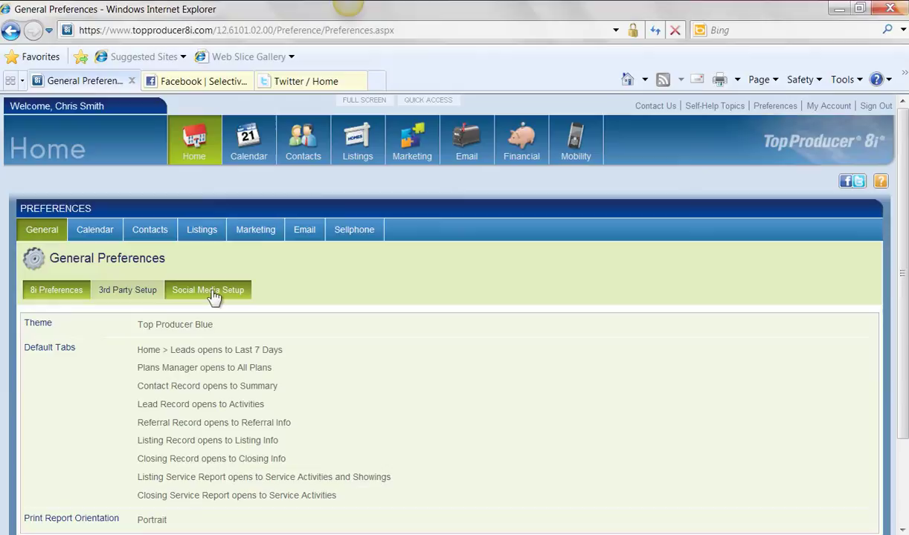
pyautogui.click(212, 295)
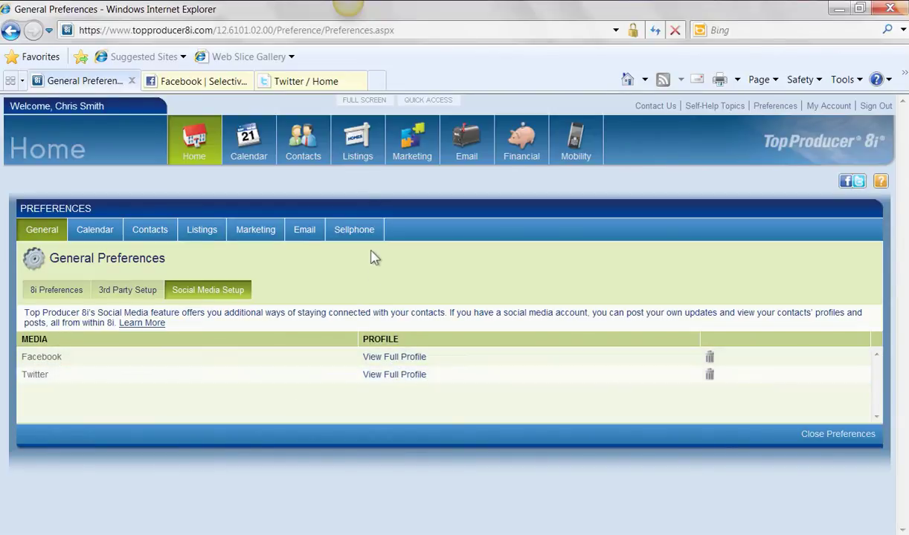
pyautogui.click(309, 84)
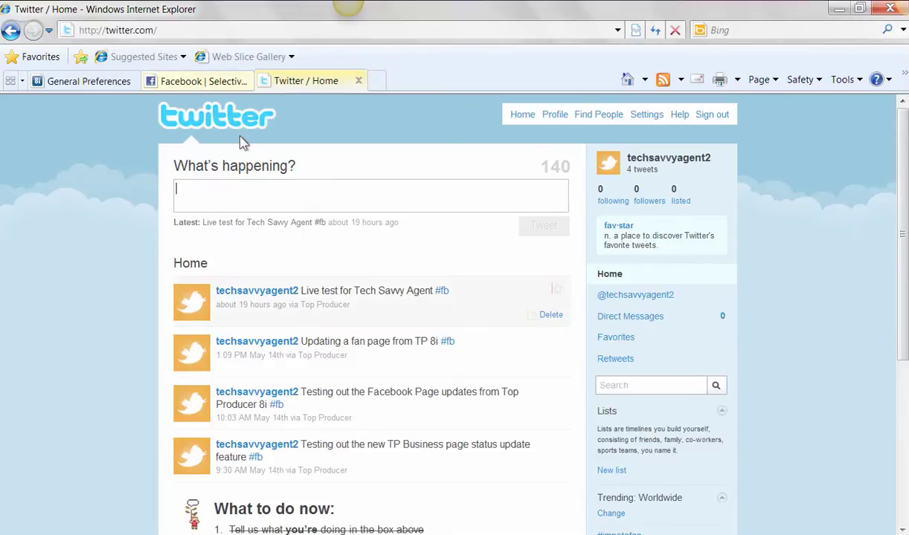
# Step: Find "Your City" Homes For Sale with the search 'y' and edit its Selective Tweets application settings
pyautogui.click(213, 88)
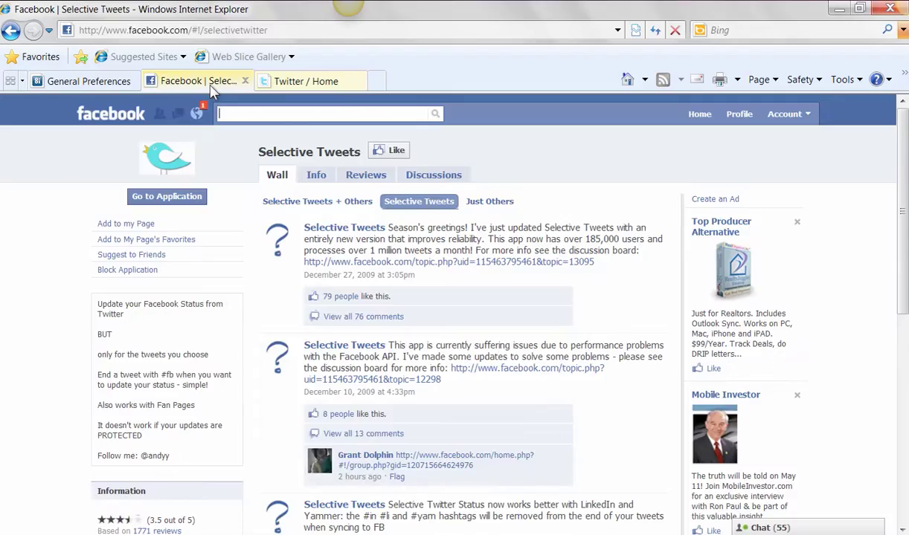
pyautogui.write('y')
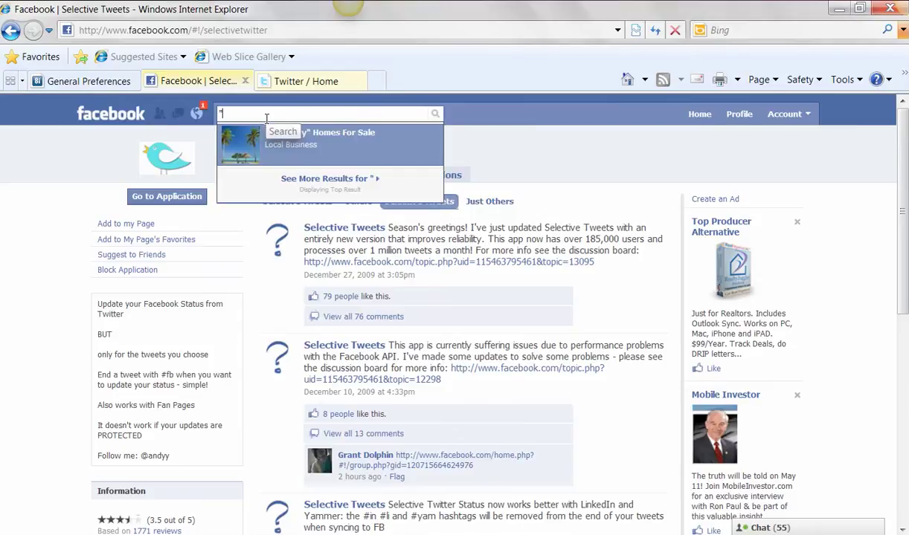
pyautogui.click(275, 135)
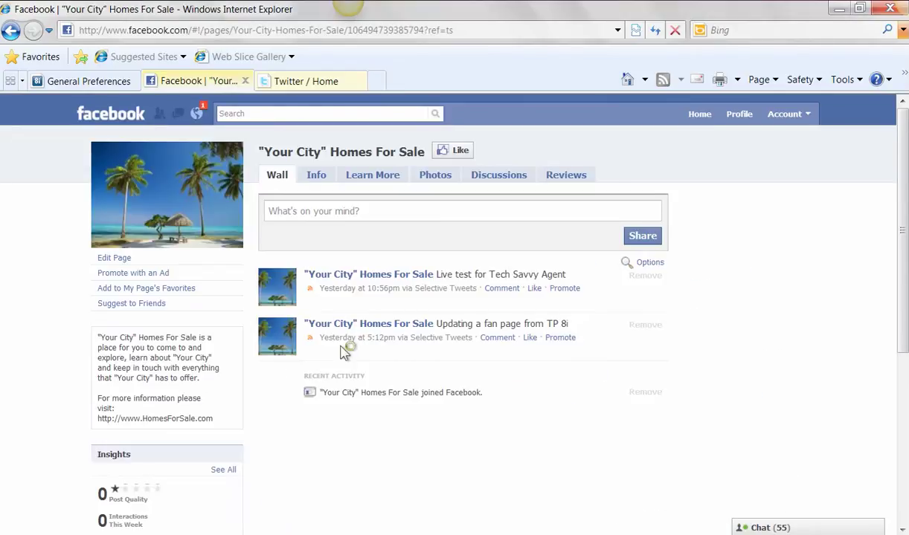
pyautogui.click(117, 260)
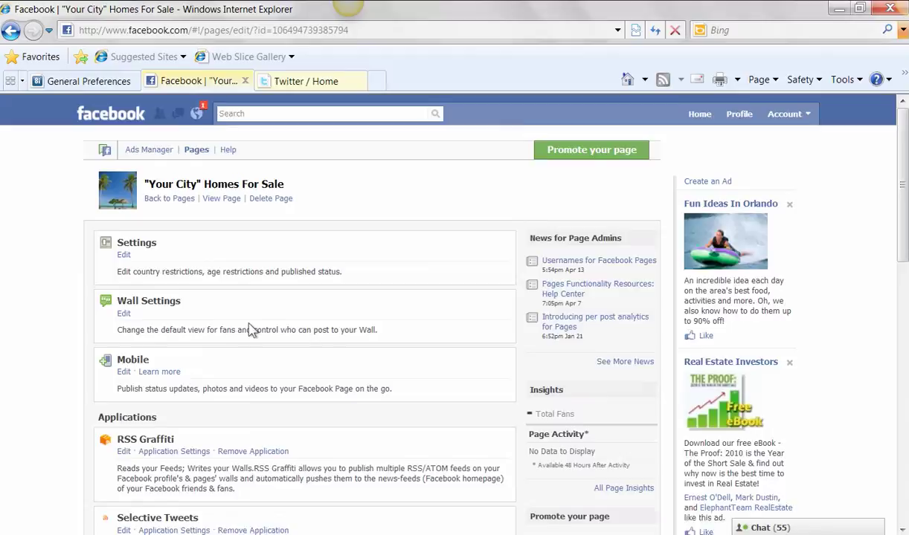
pyautogui.scroll(-3, 252, 329)
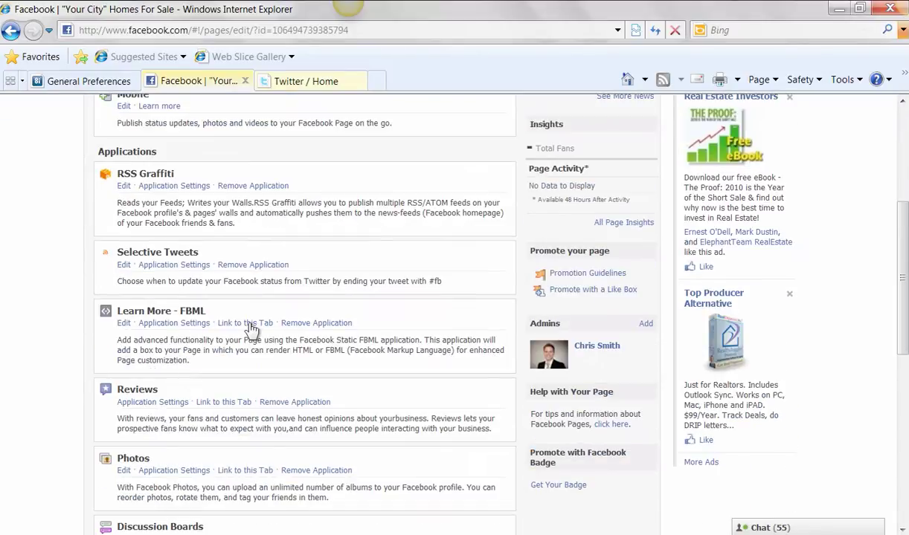
pyautogui.tripleClick(173, 253)
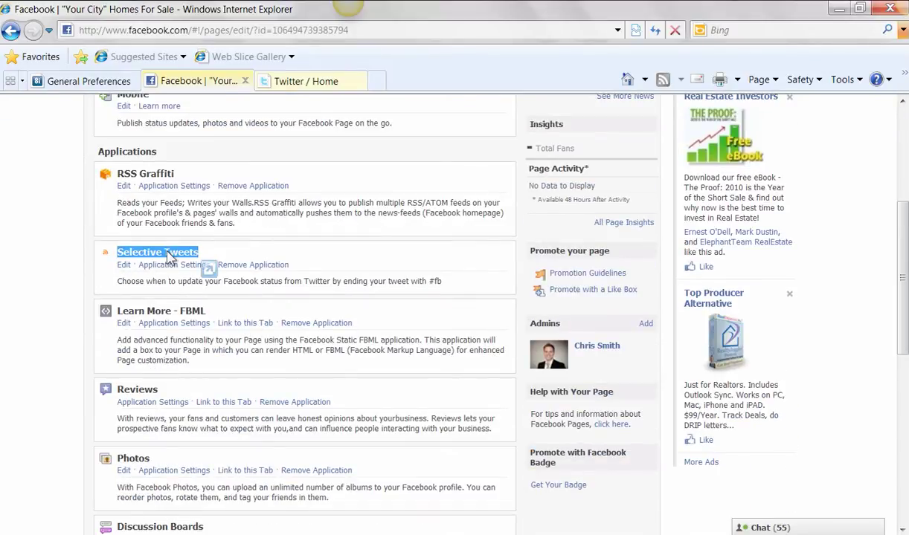
pyautogui.click(170, 257)
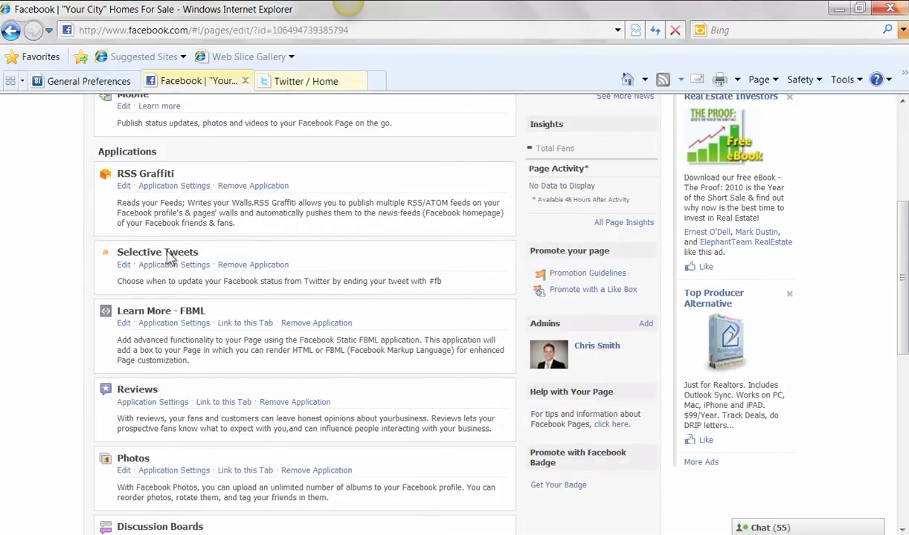
pyautogui.click(126, 267)
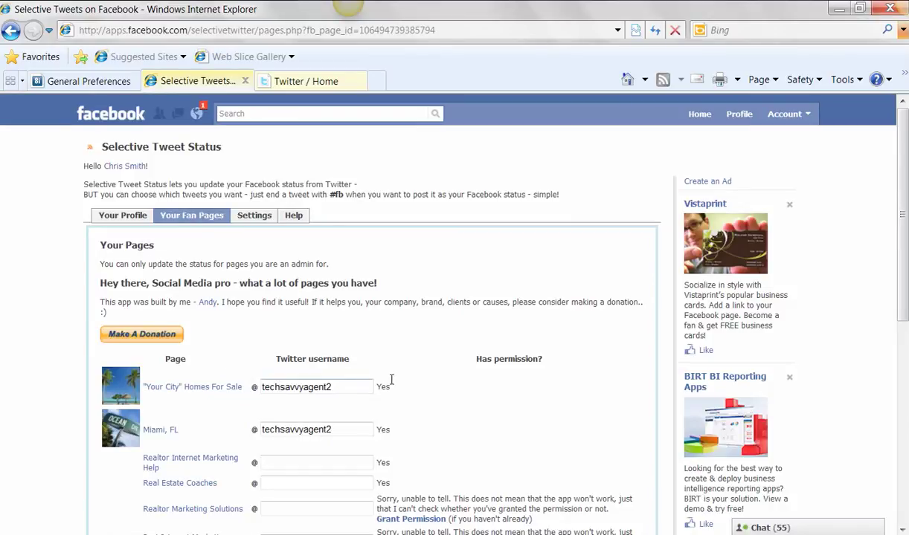
# Step: Check that the fan-page list links techsavvyagent2 with permission, then return to General Preferences
pyautogui.doubleClick(487, 360)
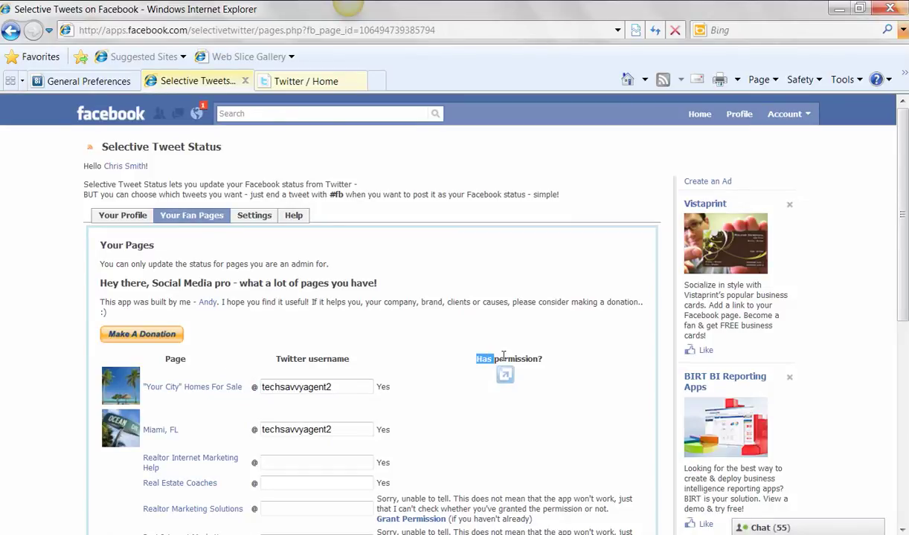
pyautogui.doubleClick(520, 360)
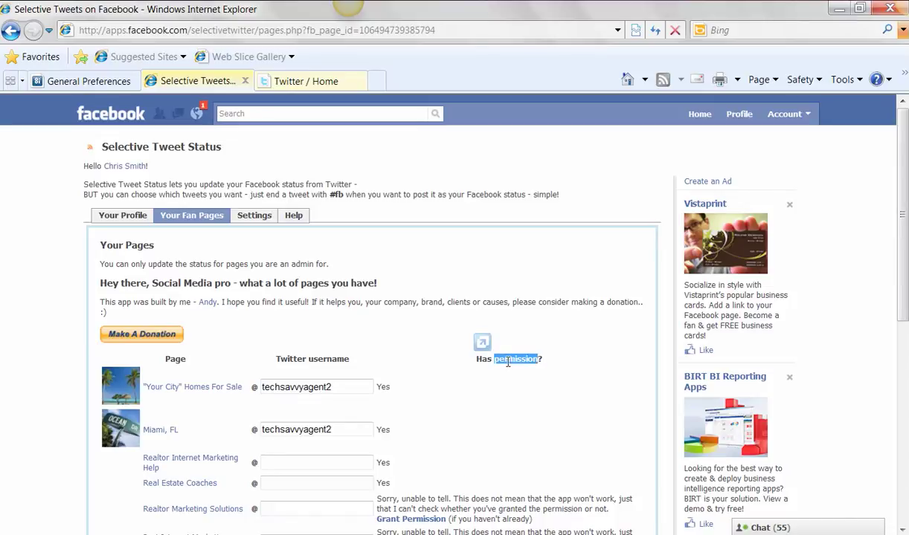
pyautogui.click(366, 362)
pyautogui.tripleClick(311, 358)
pyautogui.tripleClick(338, 388)
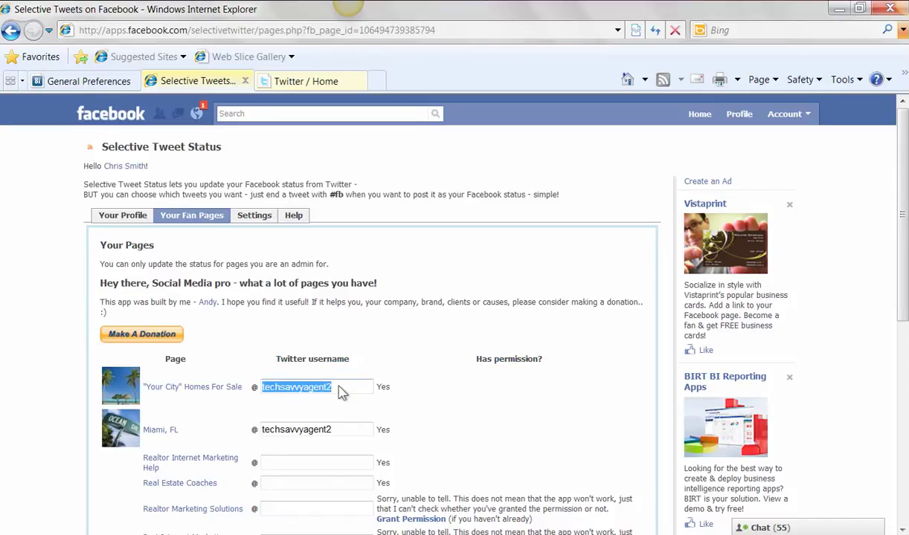
pyautogui.click(350, 370)
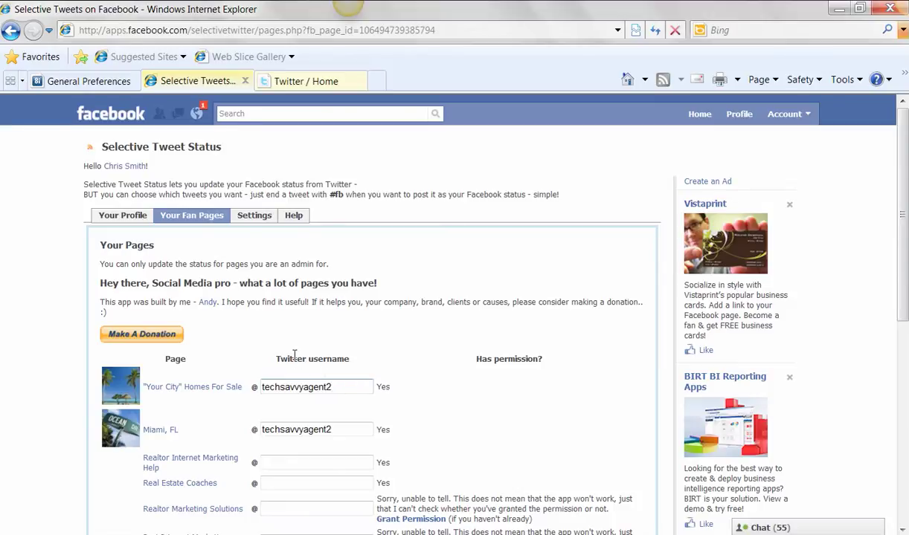
pyautogui.doubleClick(324, 383)
pyautogui.click(318, 370)
pyautogui.scroll(-5, 317, 372)
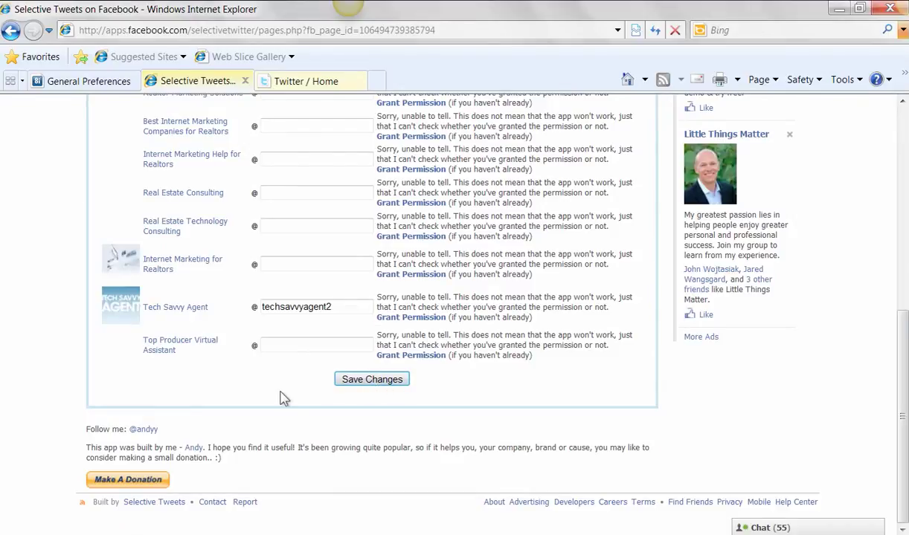
pyautogui.scroll(5, 282, 398)
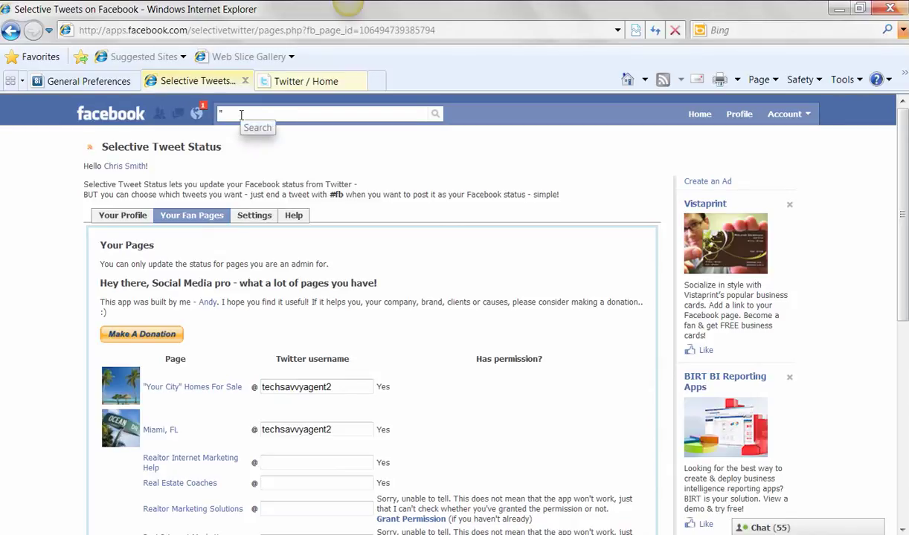
pyautogui.click(63, 81)
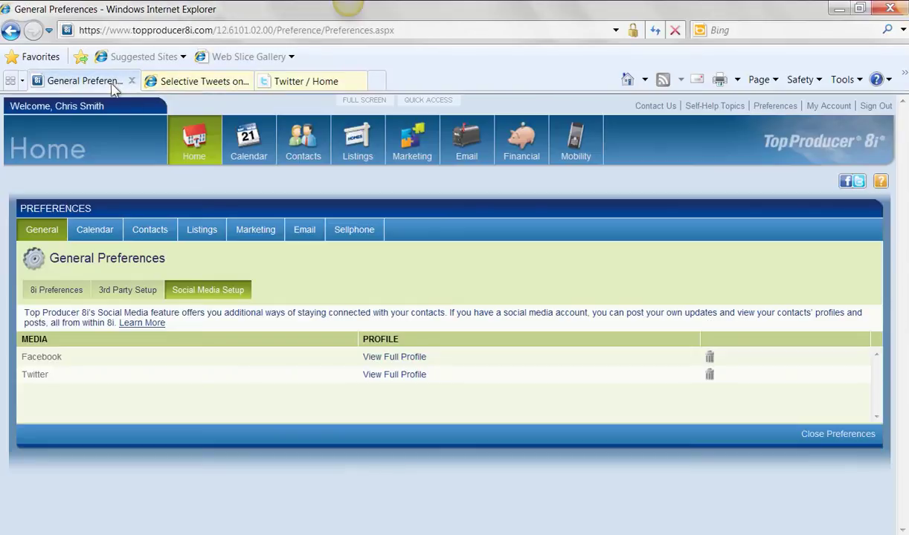
# Step: Go from Home to the Listings overview and open the Facebook/Twitter Post Updates dialog
pyautogui.click(198, 140)
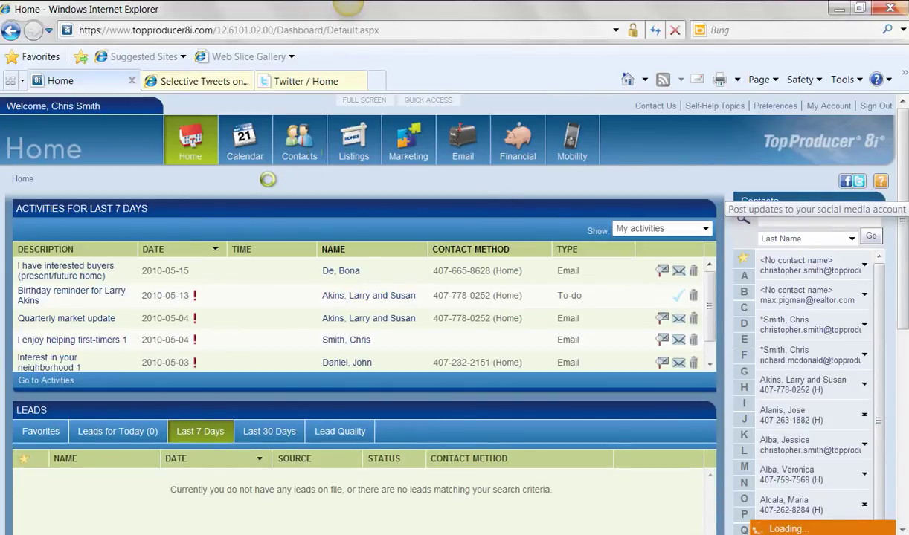
pyautogui.click(349, 148)
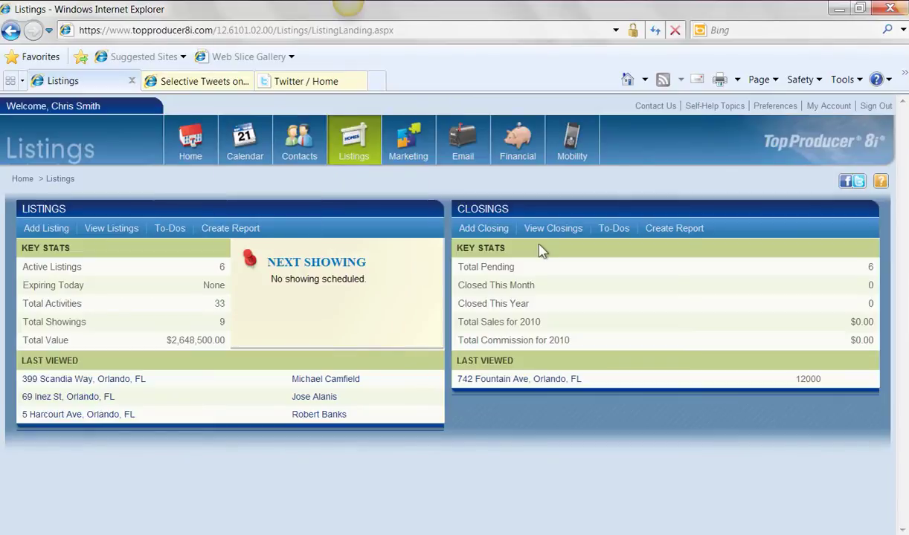
pyautogui.click(861, 185)
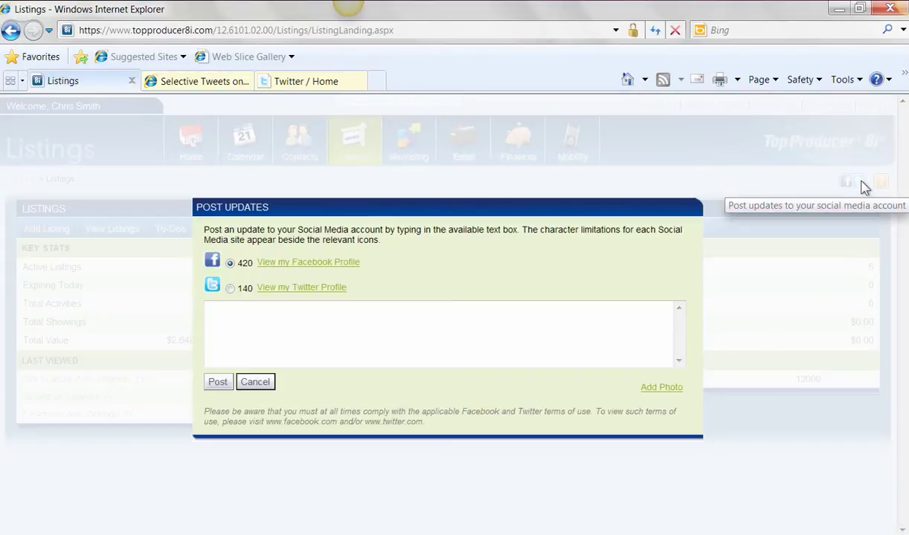
# Step: Post 'Live test for Tech Savvy Agent #fb' to Twitter and dismiss the confirmation
pyautogui.click(230, 289)
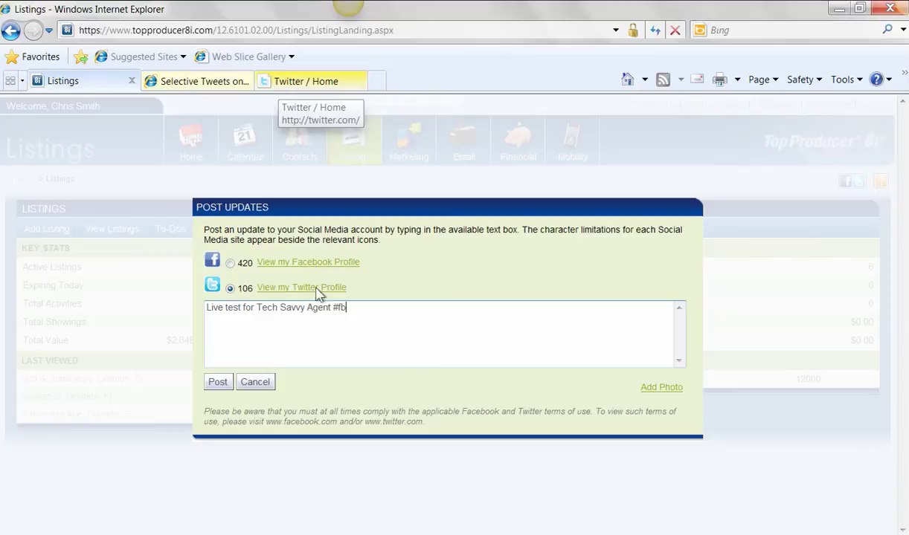
pyautogui.click(218, 382)
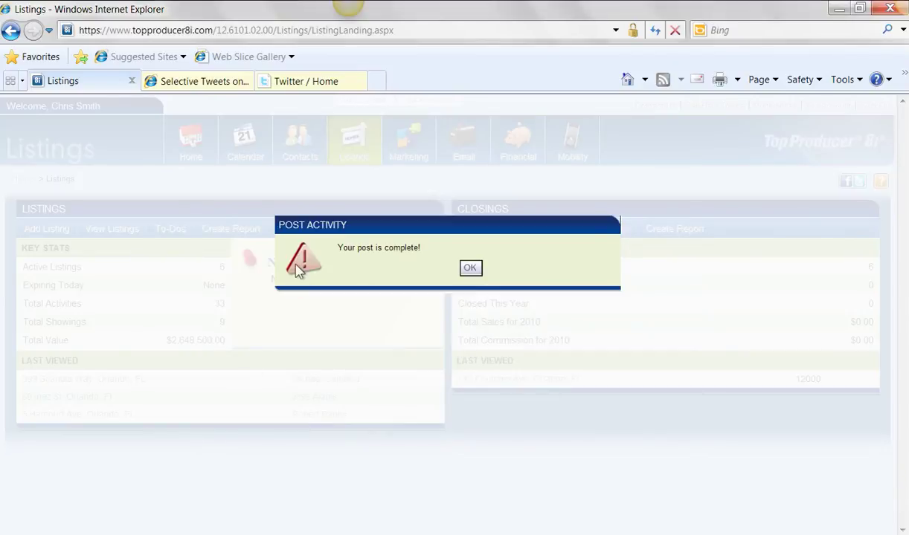
pyautogui.tripleClick(381, 252)
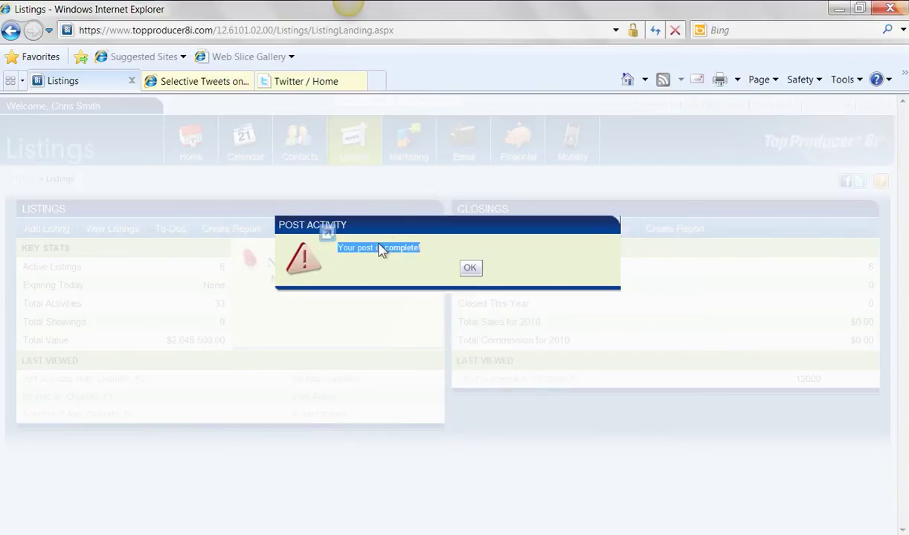
pyautogui.click(470, 269)
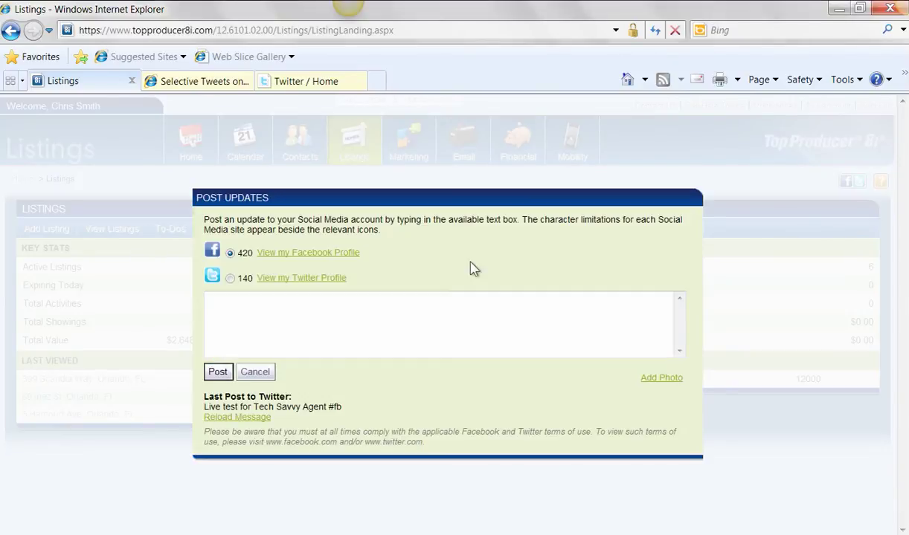
# Step: Open the "Your City" Homes For Sale Facebook page and refresh its wall to see the new post
pyautogui.click(197, 81)
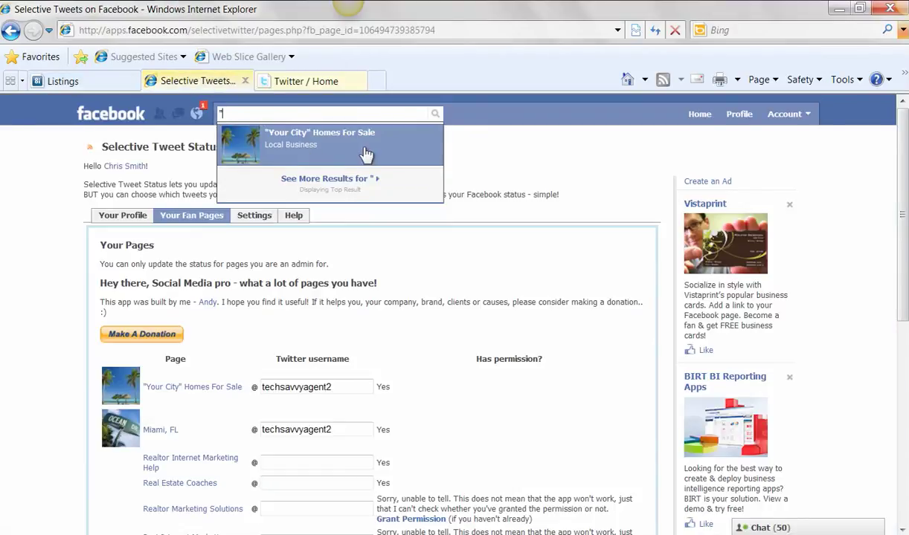
pyautogui.click(339, 148)
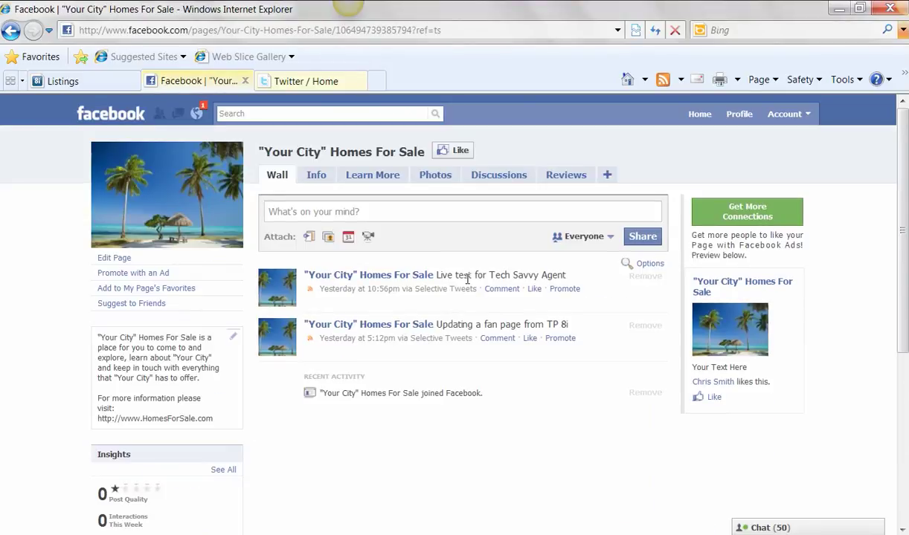
pyautogui.tripleClick(466, 275)
pyautogui.click(484, 276)
pyautogui.click(650, 34)
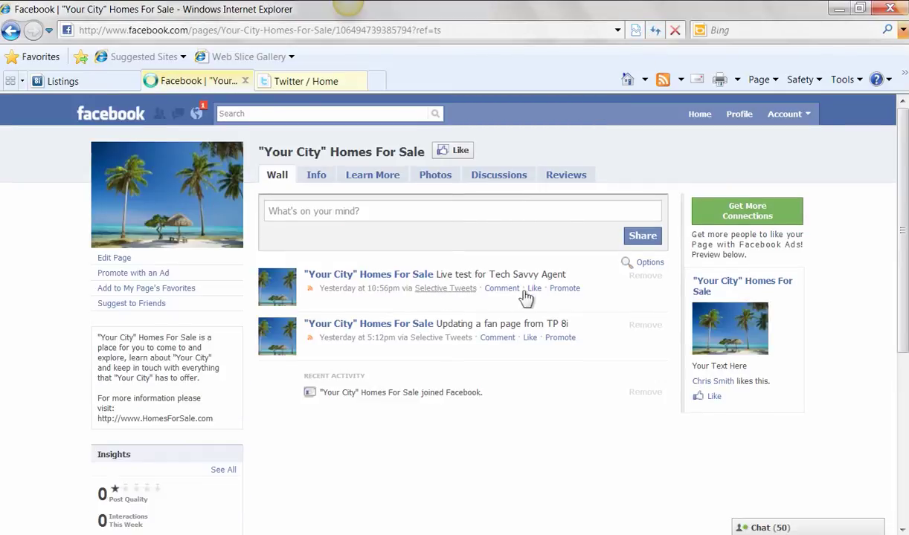
# Step: Return to Top Producer's Post Updates dialog, select Twitter, then cancel without posting
pyautogui.tripleClick(447, 278)
pyautogui.click(447, 278)
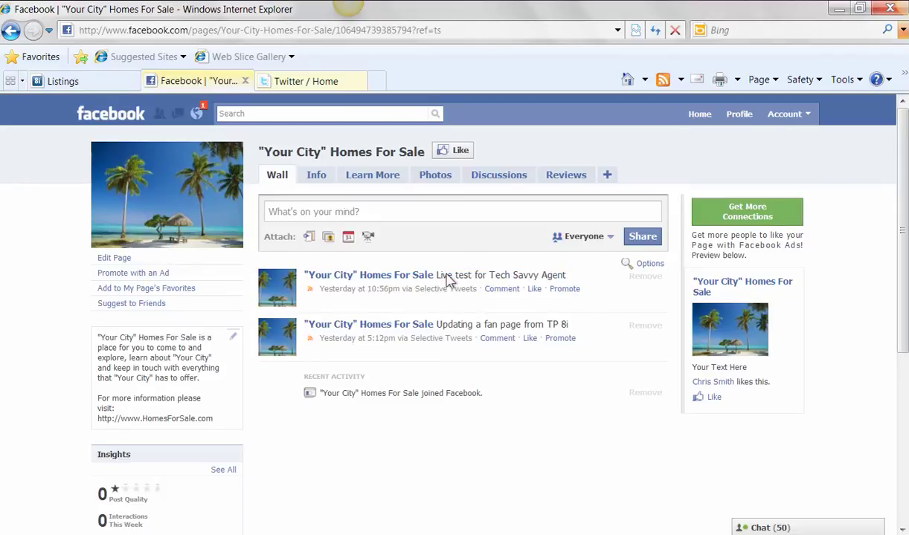
pyautogui.click(103, 84)
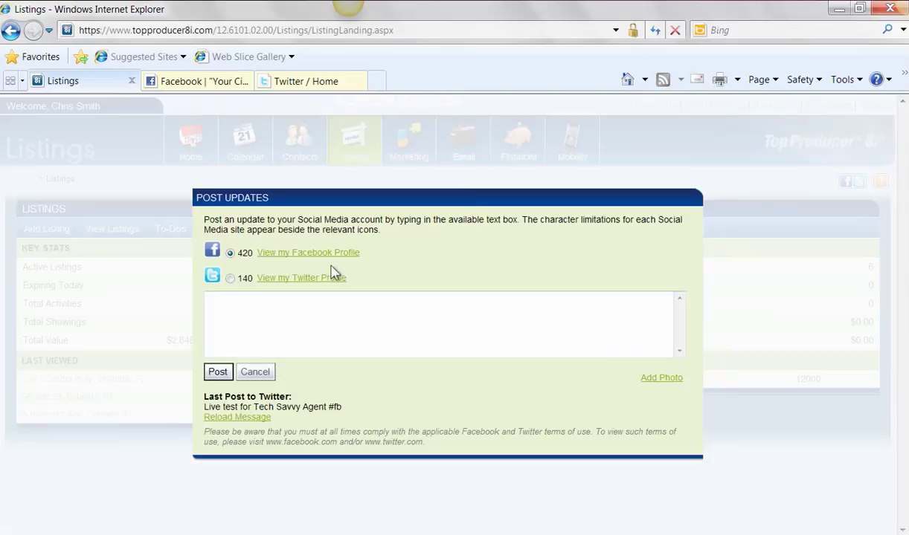
pyautogui.click(230, 279)
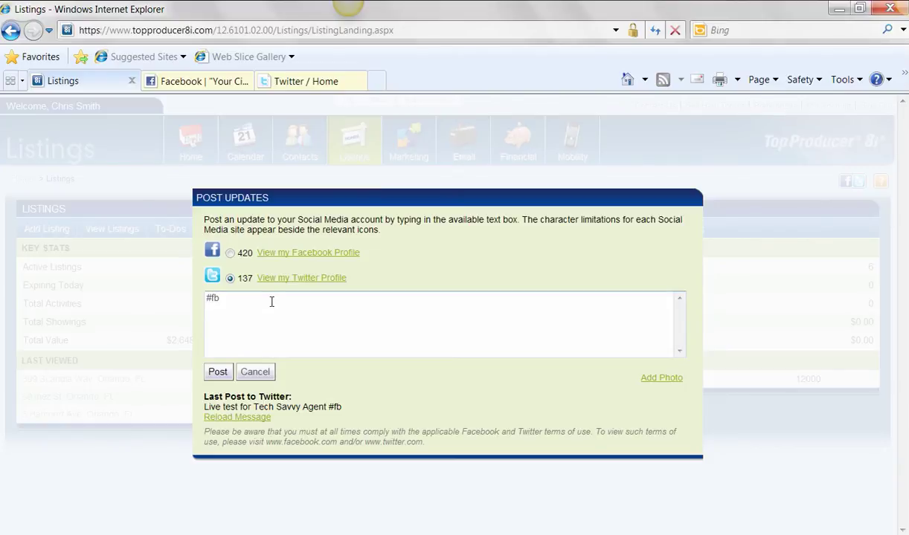
pyautogui.click(260, 371)
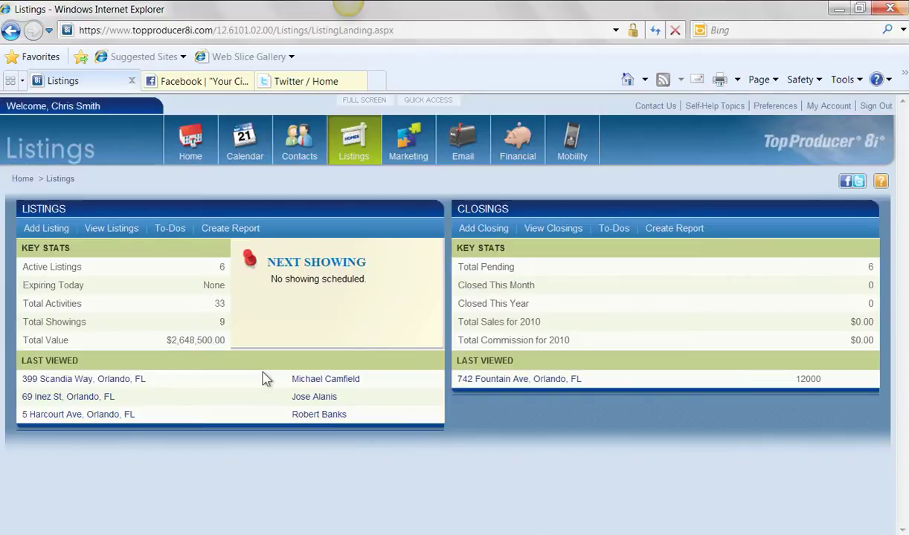
# Step: Open the AIM Buddy List from the Dock over the Facebook page and start the iSight camera preview
pyautogui.click(218, 87)
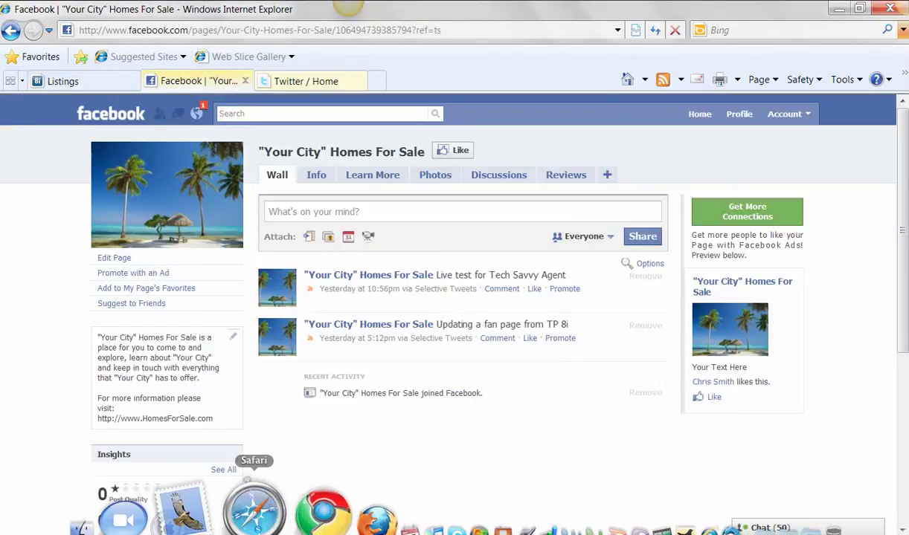
pyautogui.click(209, 477)
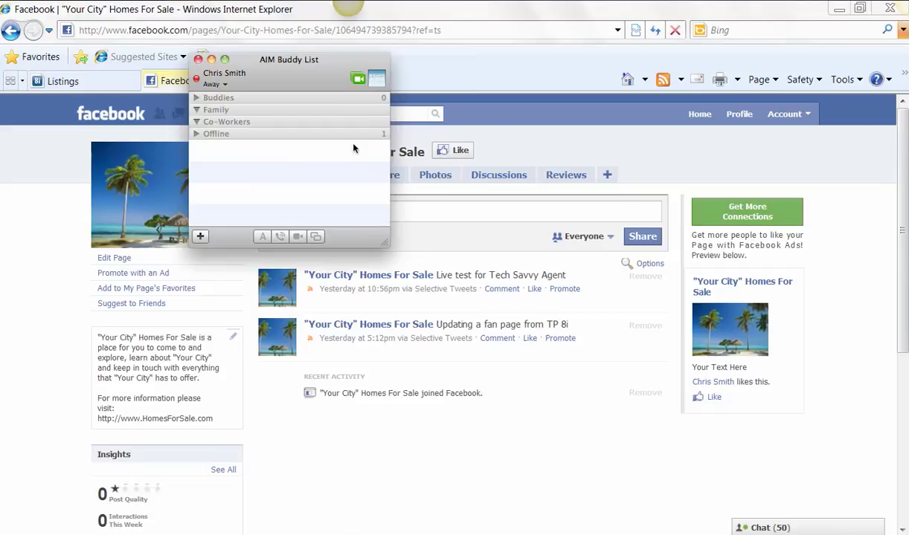
pyautogui.click(357, 78)
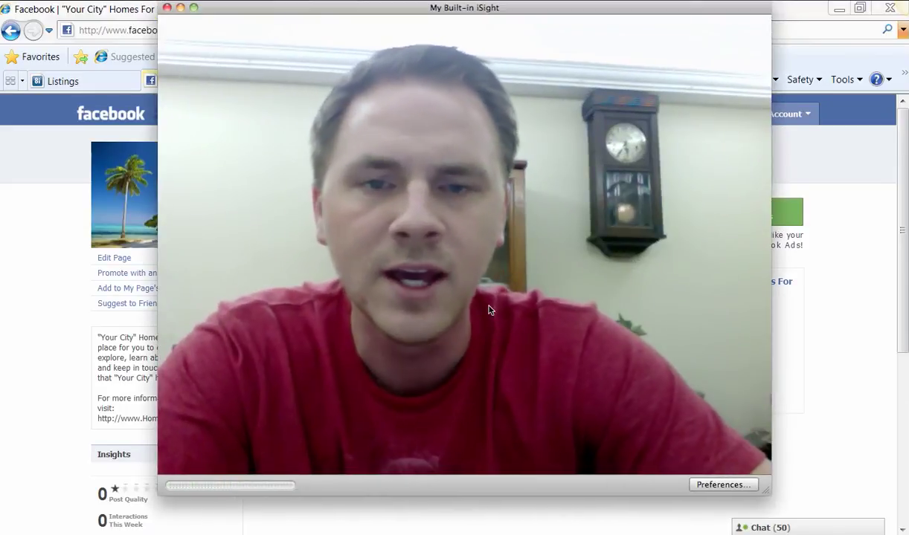